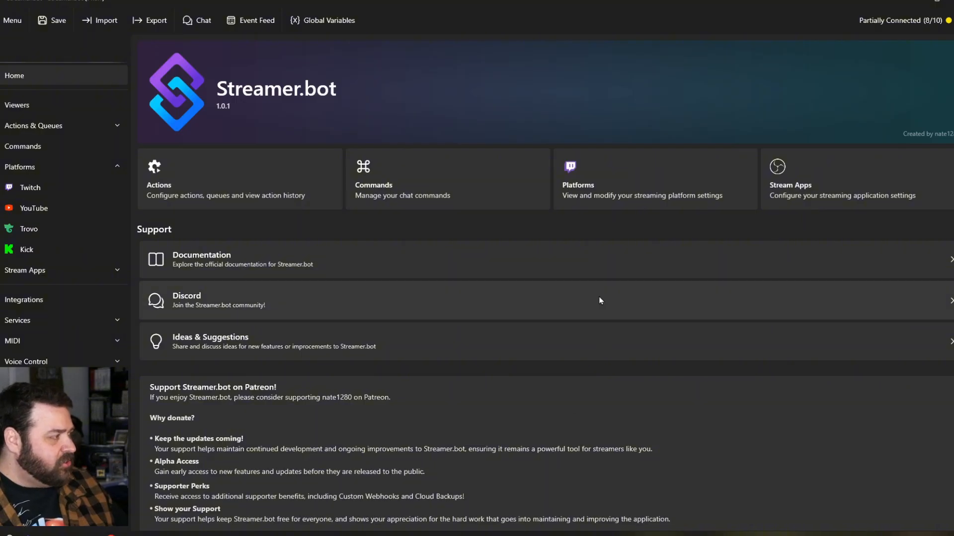
Examine the settings of the SNACKTIME reward among the Twitch channel point rewards, leaving them unedited
click(598, 162)
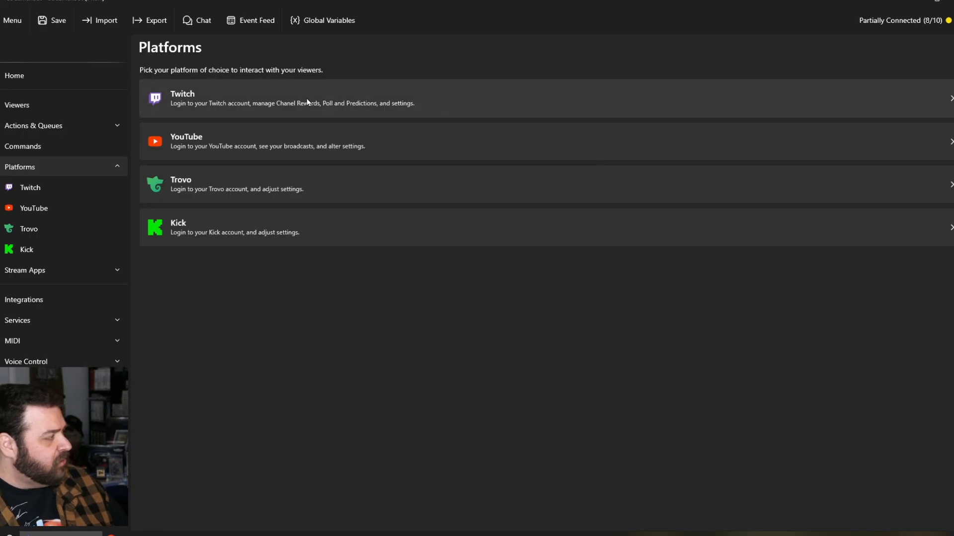
click(292, 97)
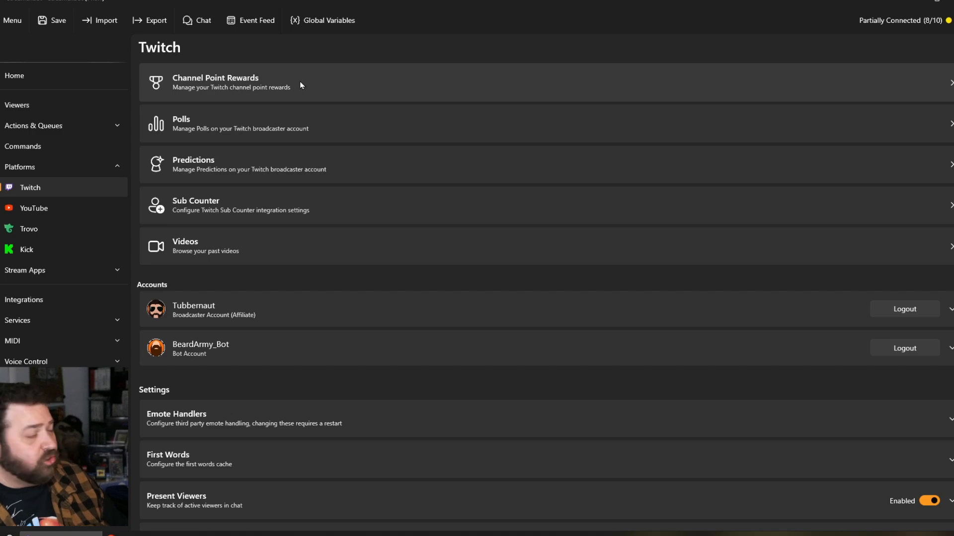
click(300, 85)
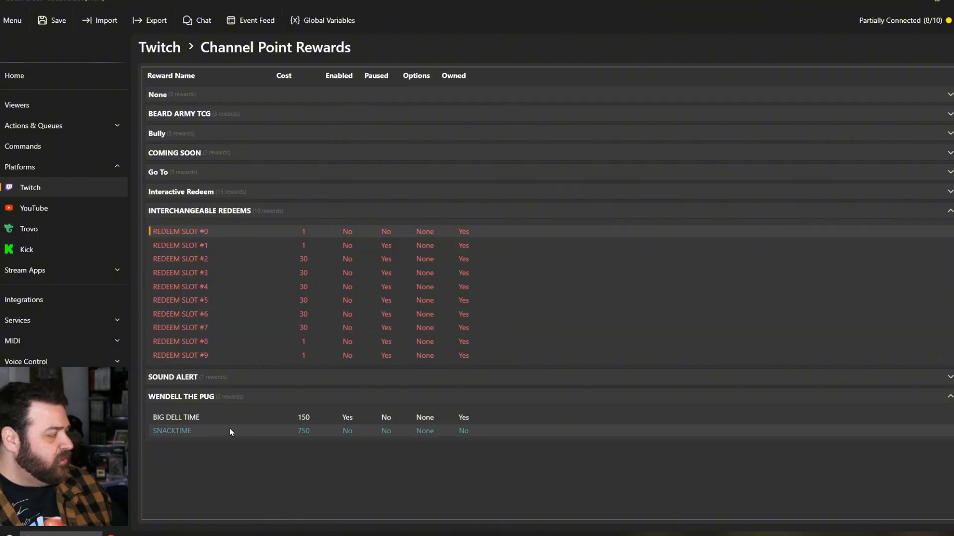
double_click(198, 434)
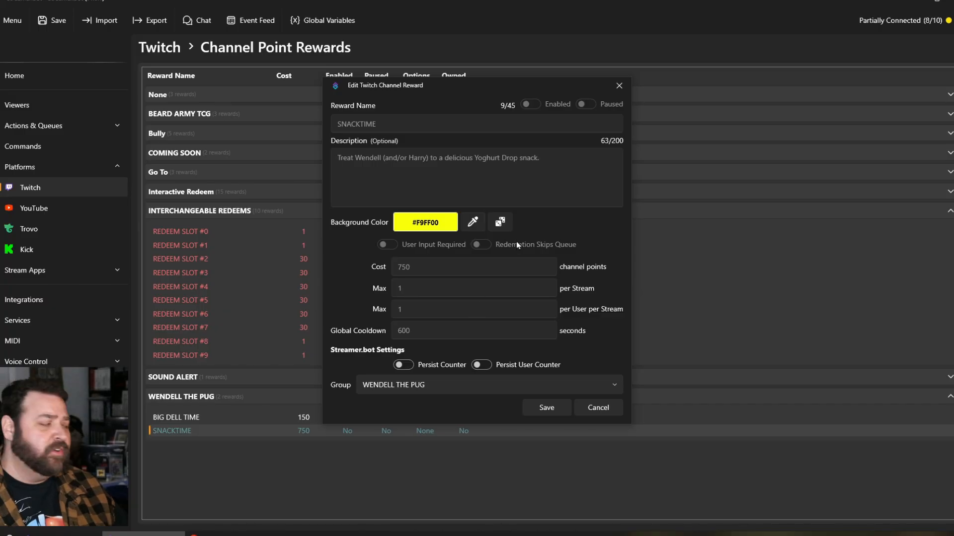
click(592, 403)
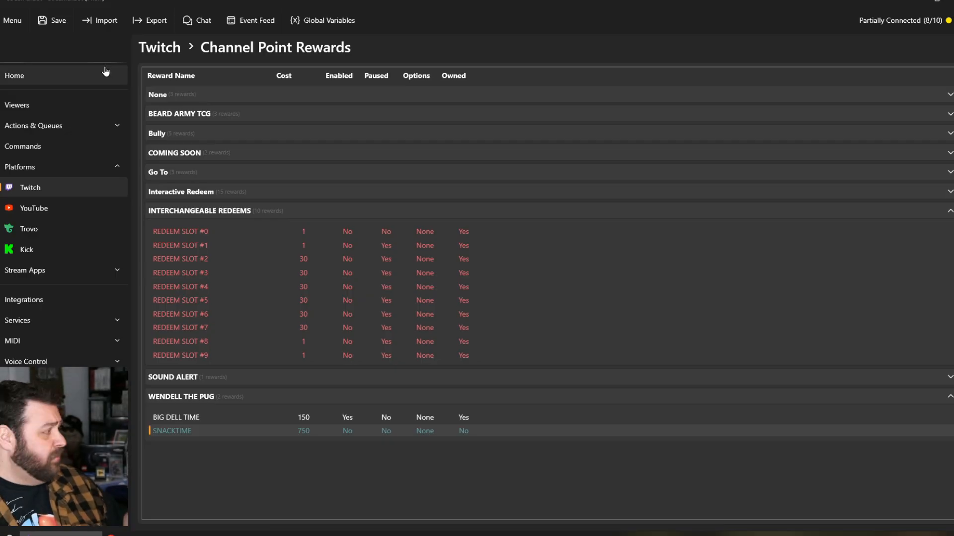
Try to import the CHANNEL REWARD LOADOUTS package from the copied import string, cancelling before the existing action is overwritten
click(60, 76)
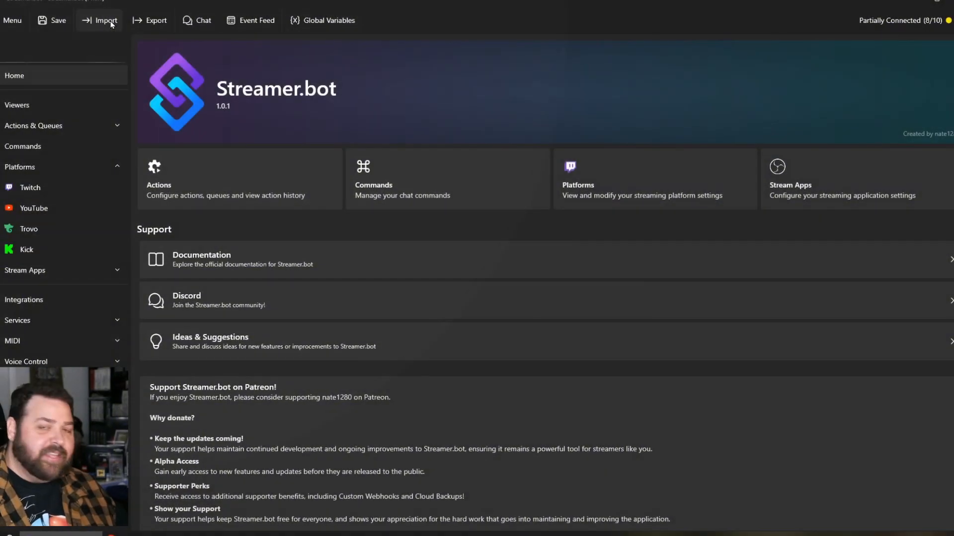
click(111, 21)
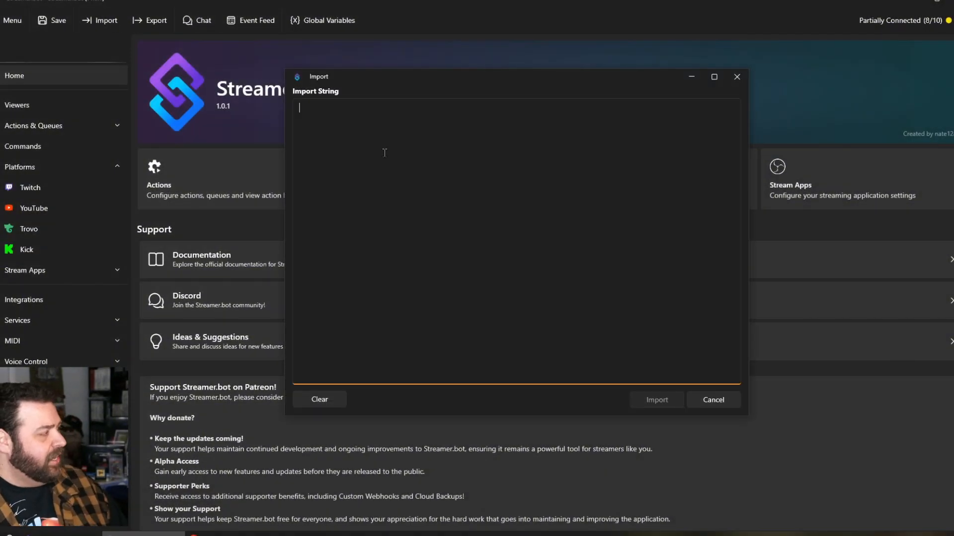
right_click(385, 143)
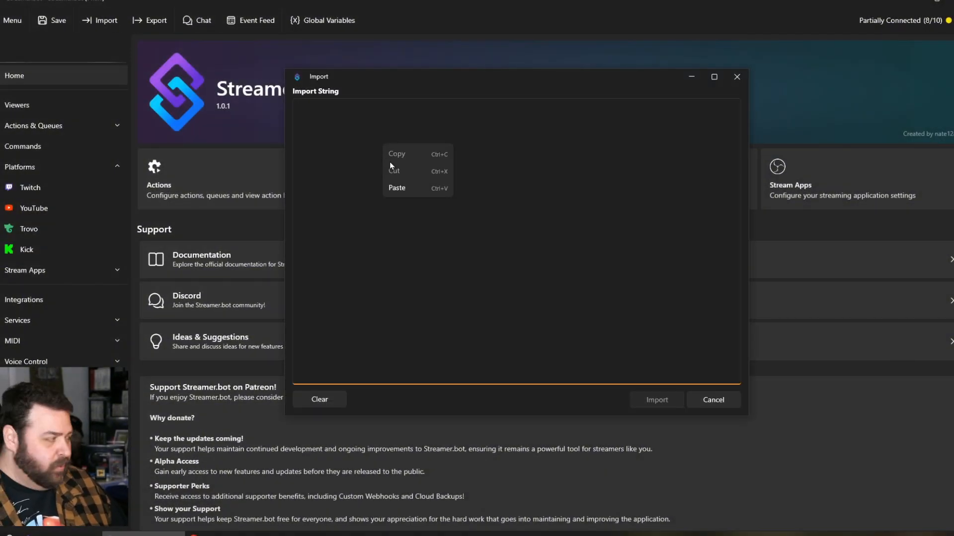
click(405, 189)
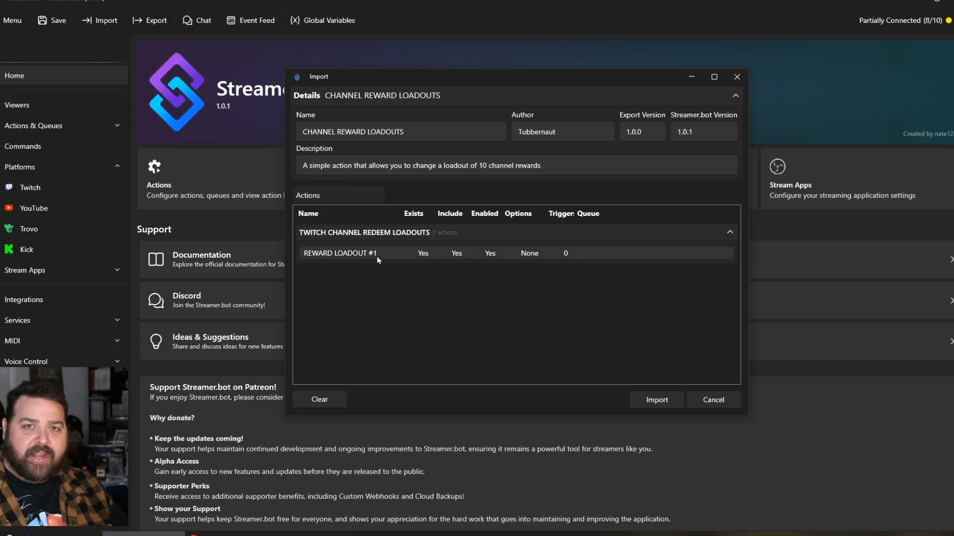
click(663, 405)
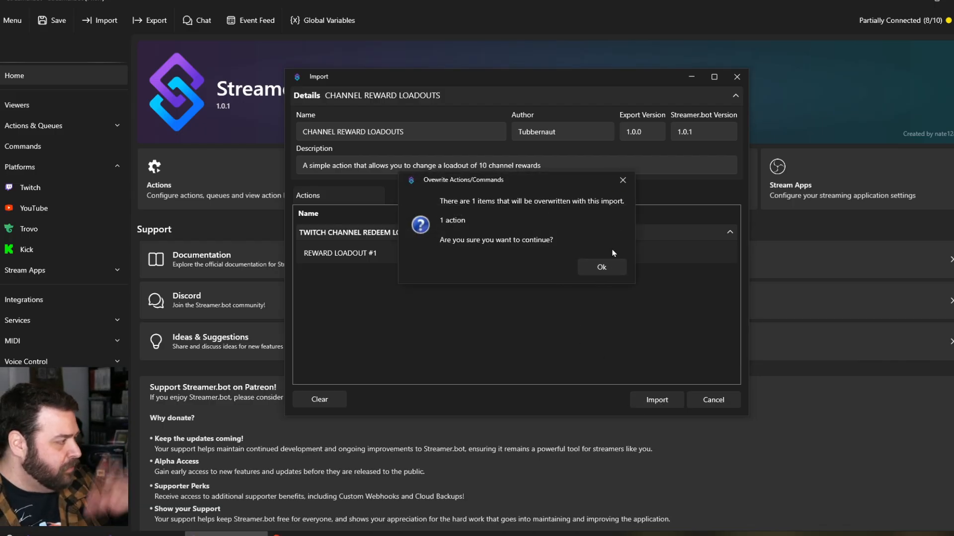
click(624, 179)
click(735, 77)
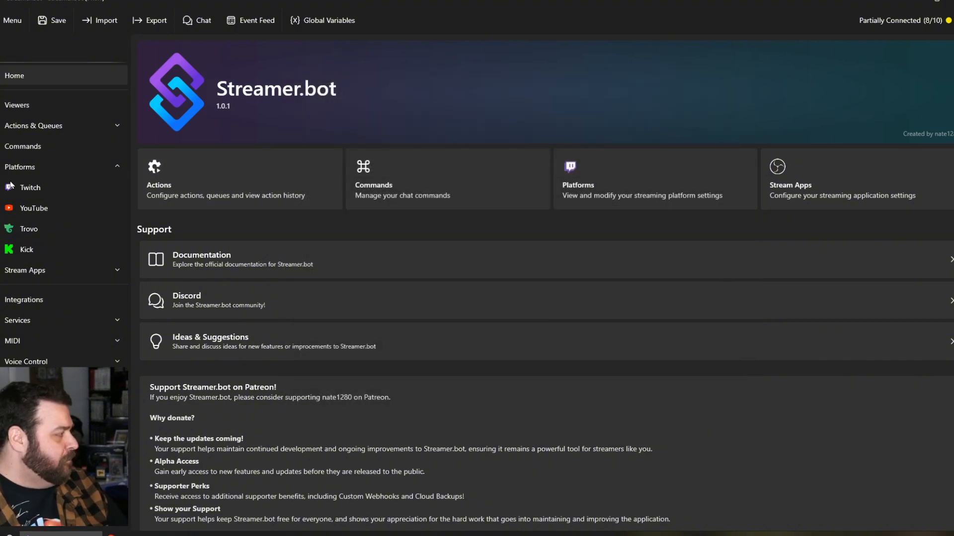
Review the REWARD LOADOUT #1 action's sub-action groups from CHANNEL REDEEM 0 through CHANNEL REDEEM 9
click(226, 184)
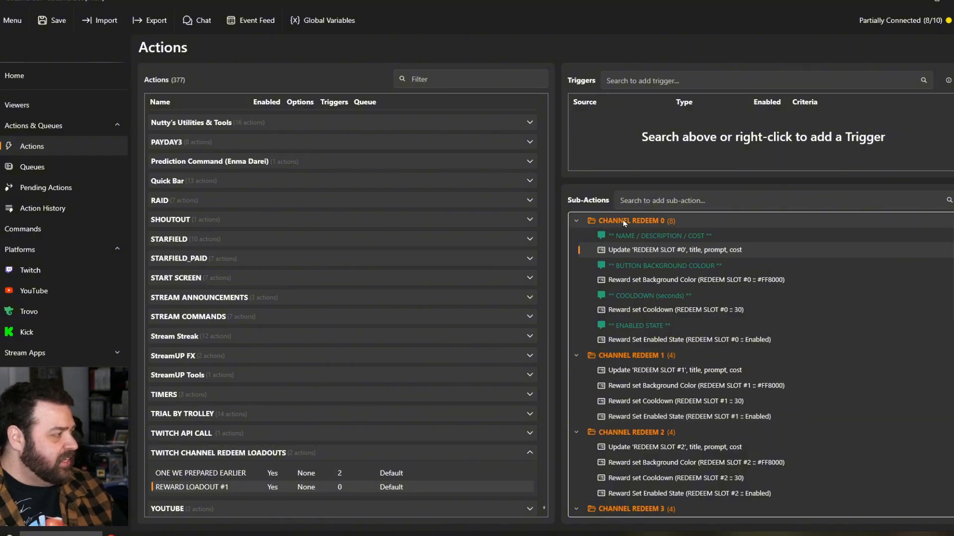
scroll(659, 230, down, 8)
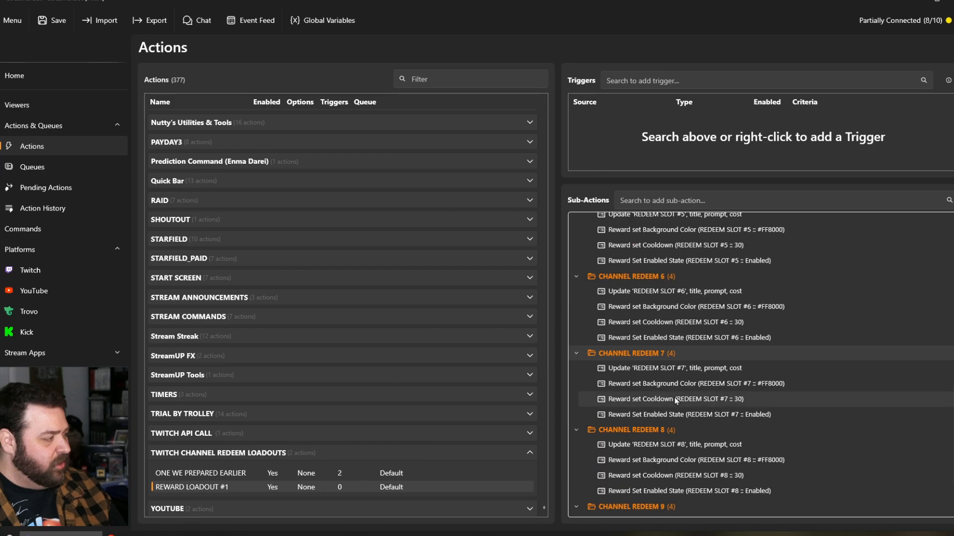
scroll(674, 397, down, 2)
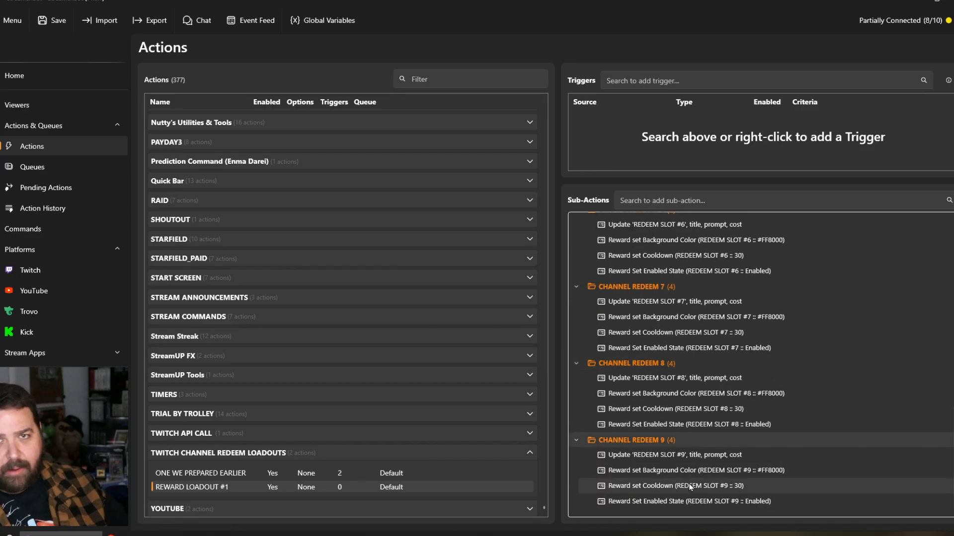
scroll(686, 479, up, 10)
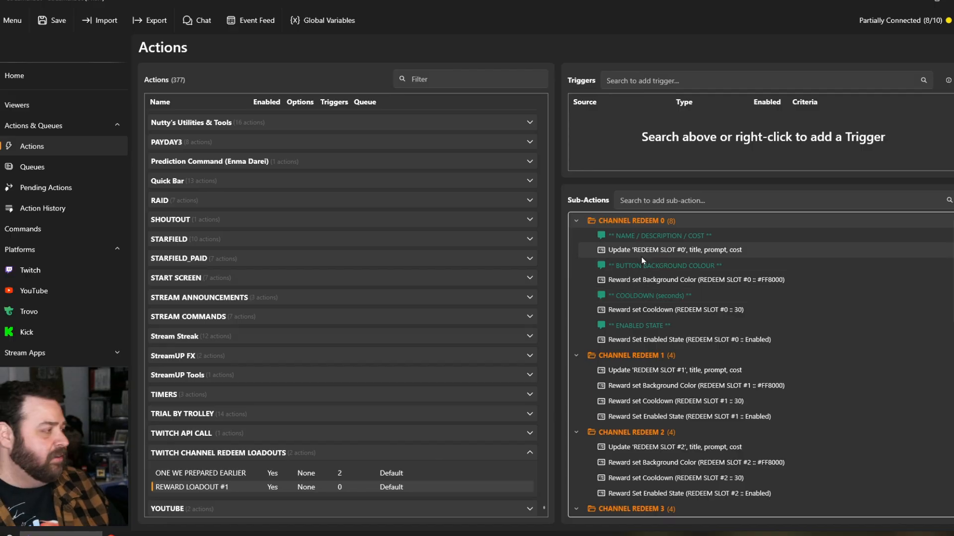
click(674, 283)
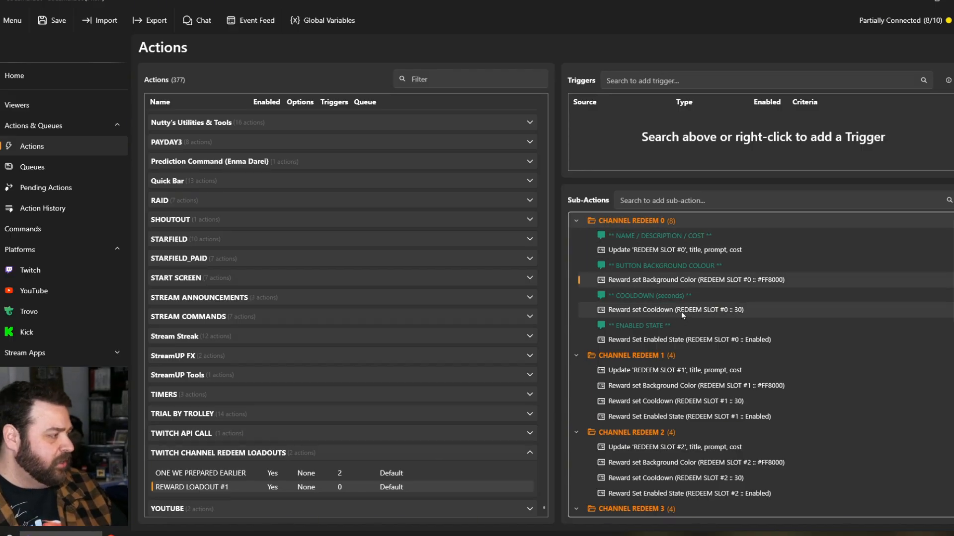
Open the CHANNEL REDEEM 0 sub-action that updates title, prompt and cost, and inspect its selectable target rewards
double_click(687, 251)
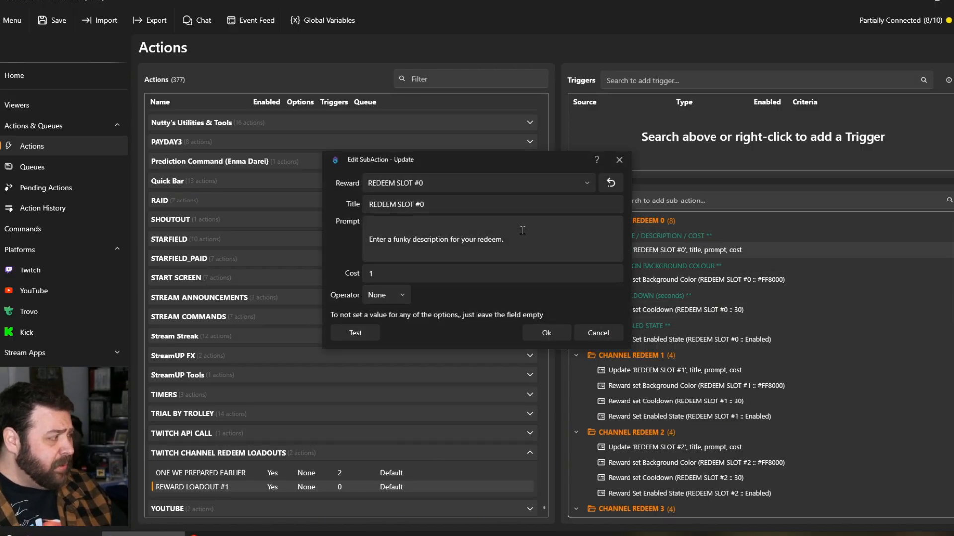
click(585, 190)
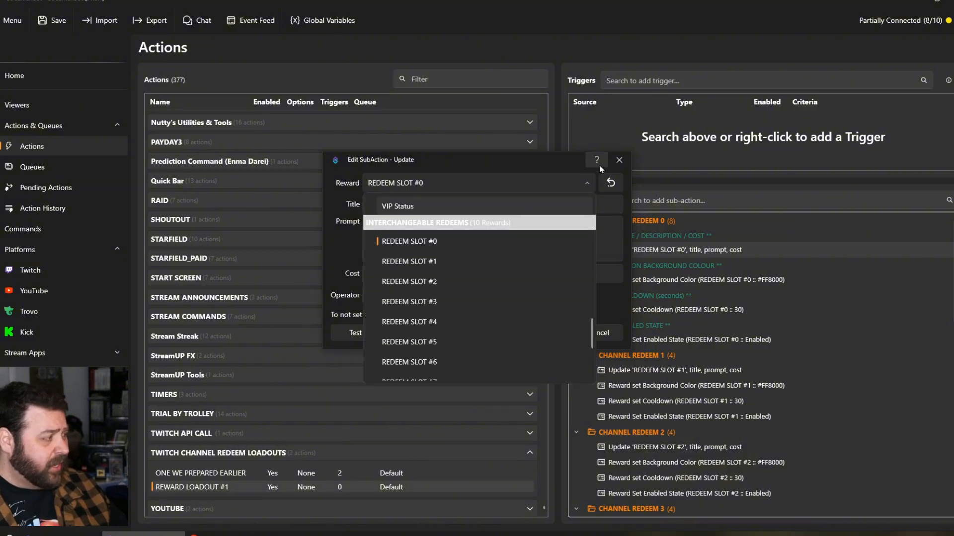
click(587, 186)
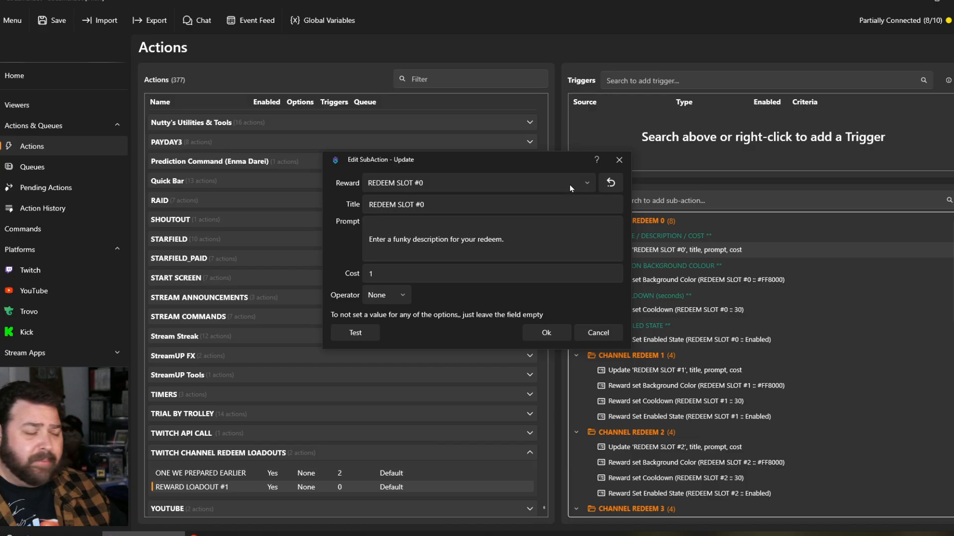
click(571, 183)
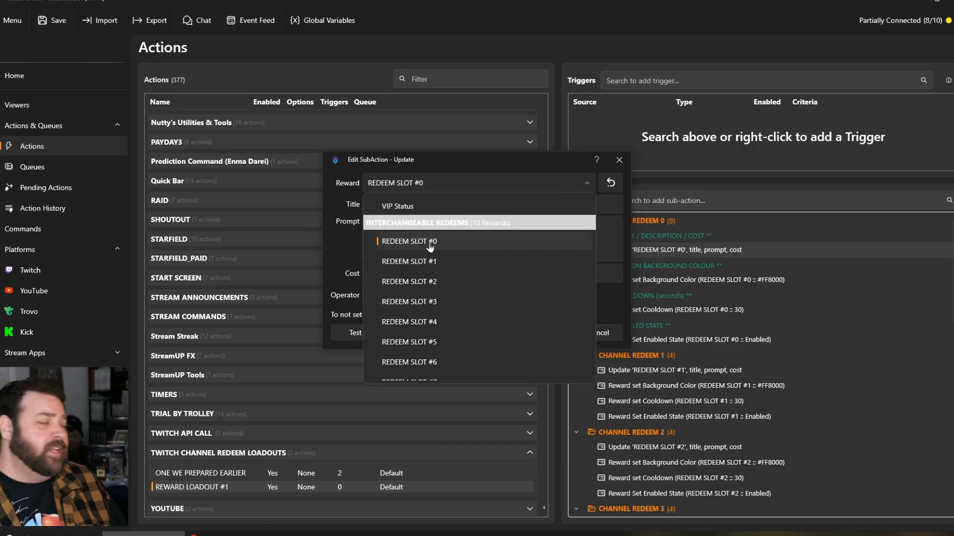
click(449, 186)
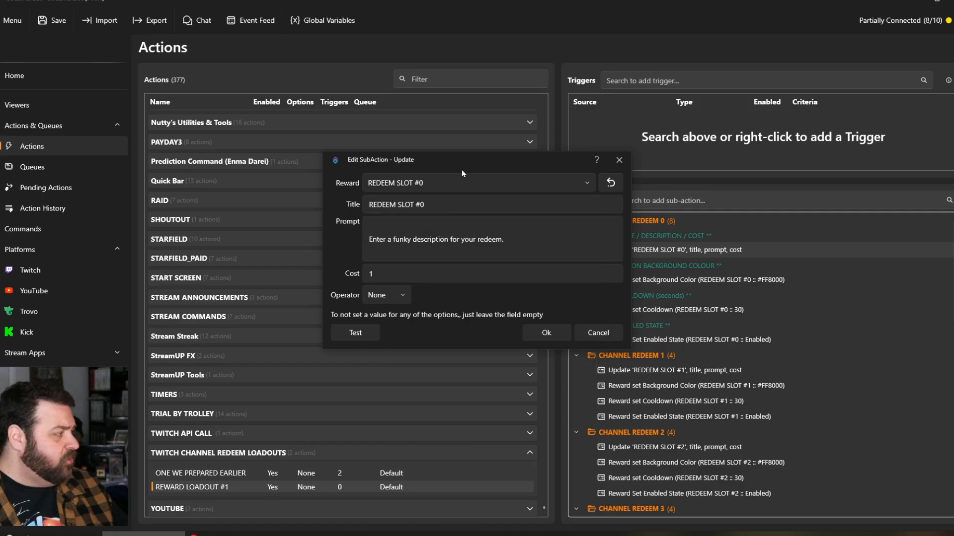
Examine the title, prompt, cost and operator options of the REDEEM SLOT #0 update, and accept it without edits
click(441, 210)
key(ctrl+a)
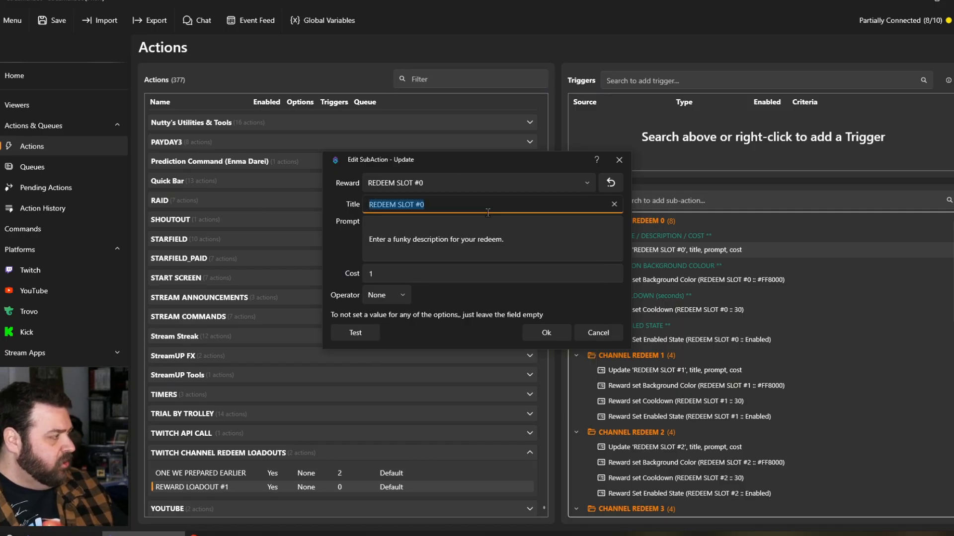
click(504, 239)
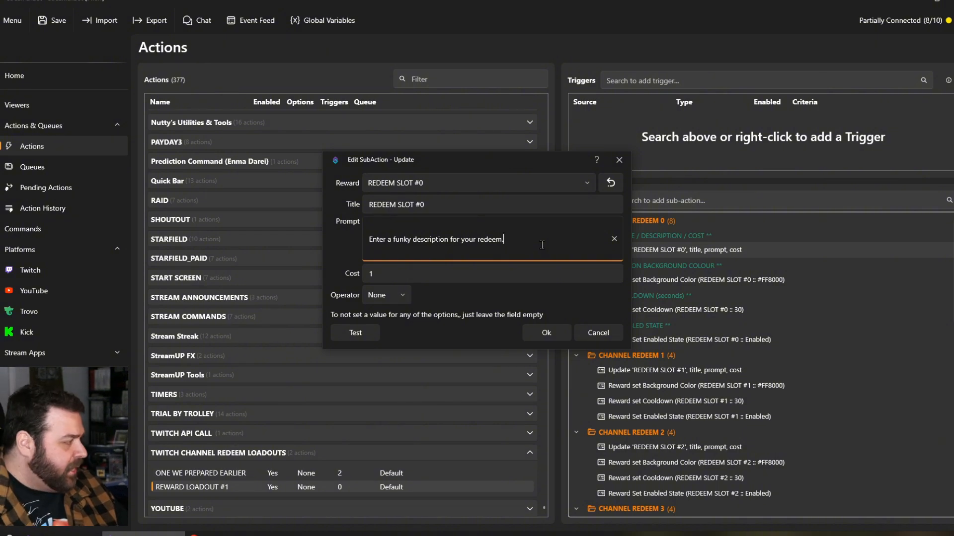
click(453, 270)
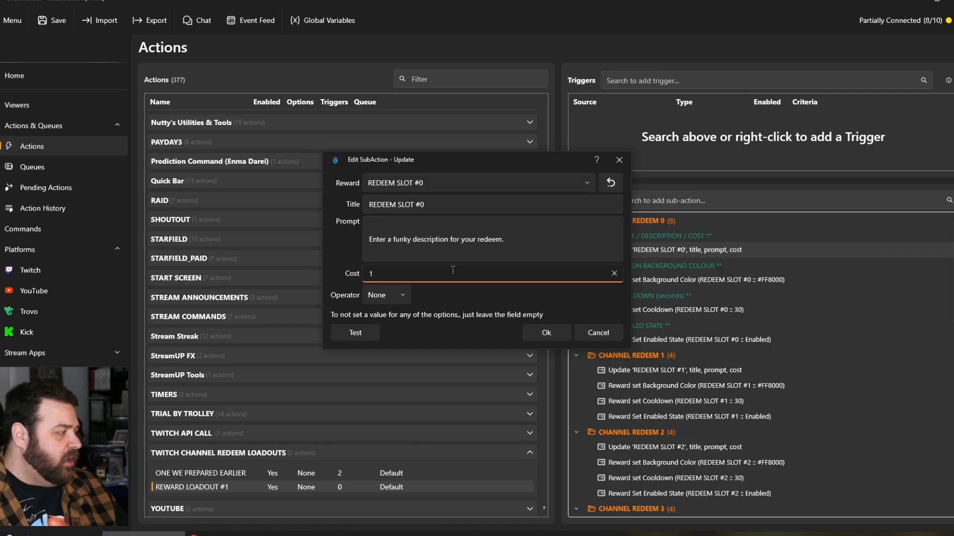
click(398, 294)
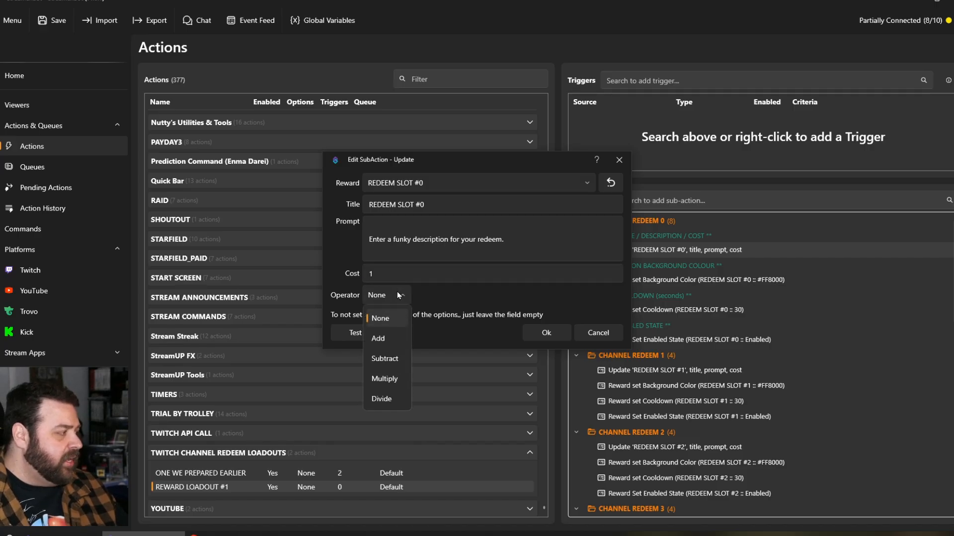
click(433, 300)
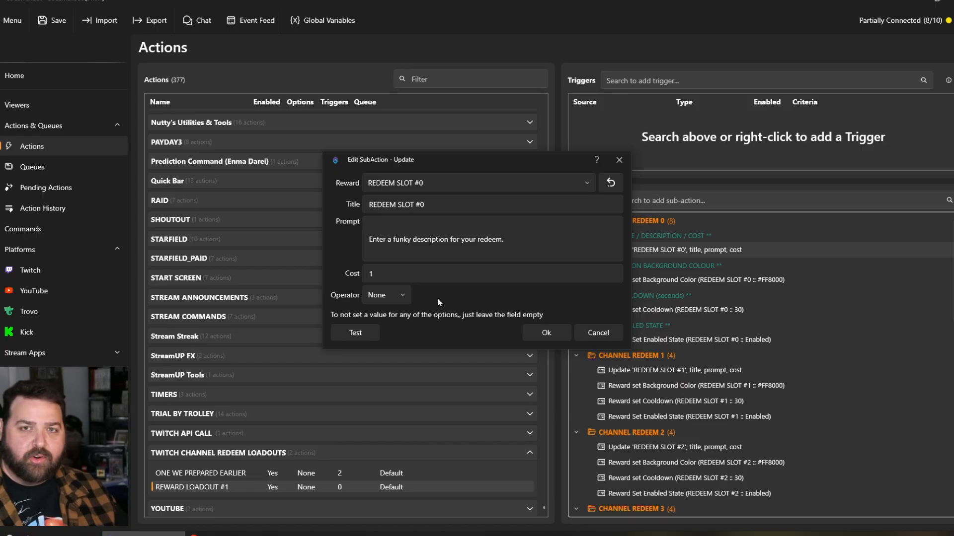
click(417, 277)
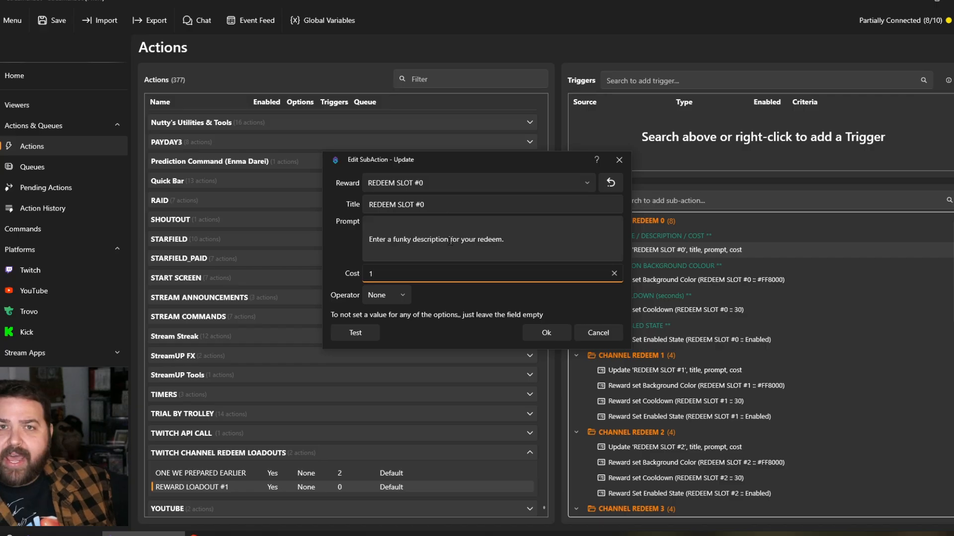
click(556, 332)
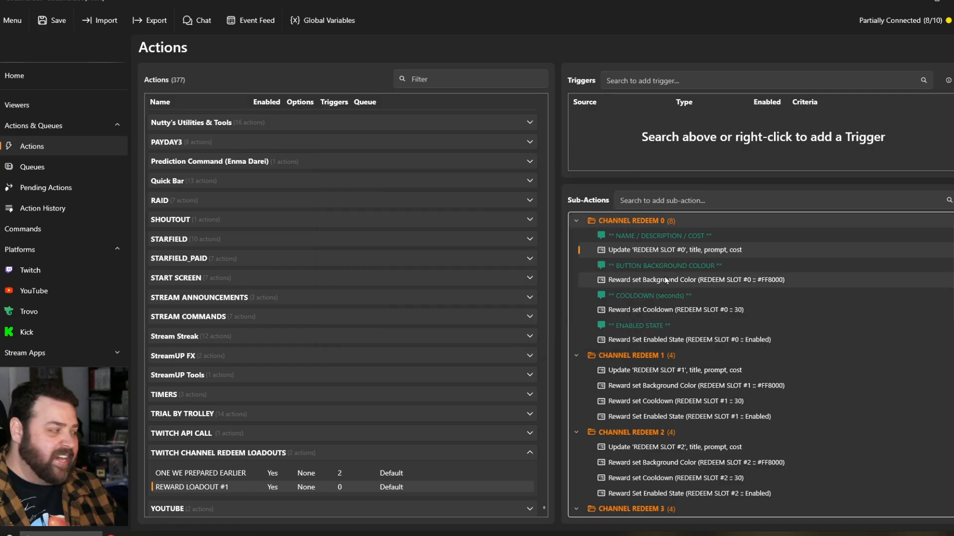
Try the colour picker and random colours for REDEEM SLOT #0's background, and discard the changes
double_click(666, 281)
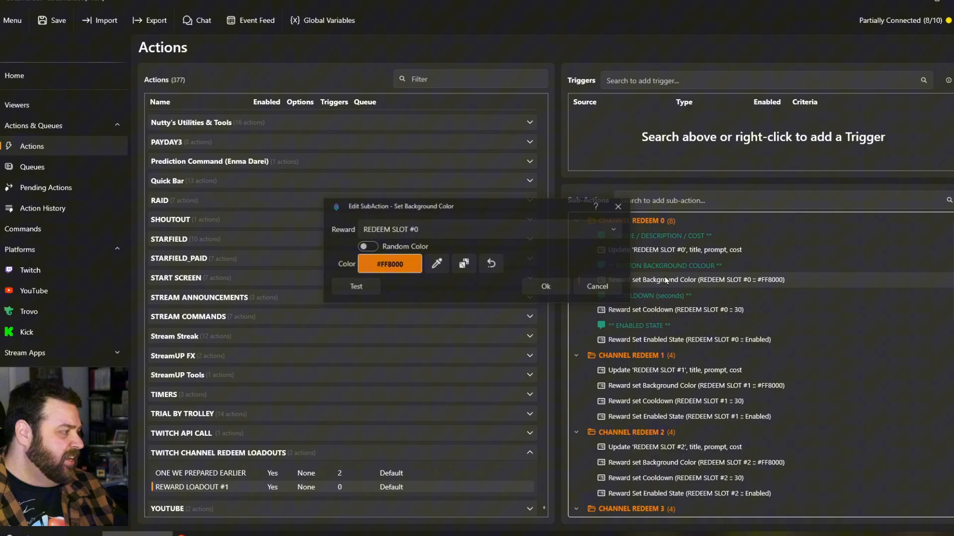
click(437, 264)
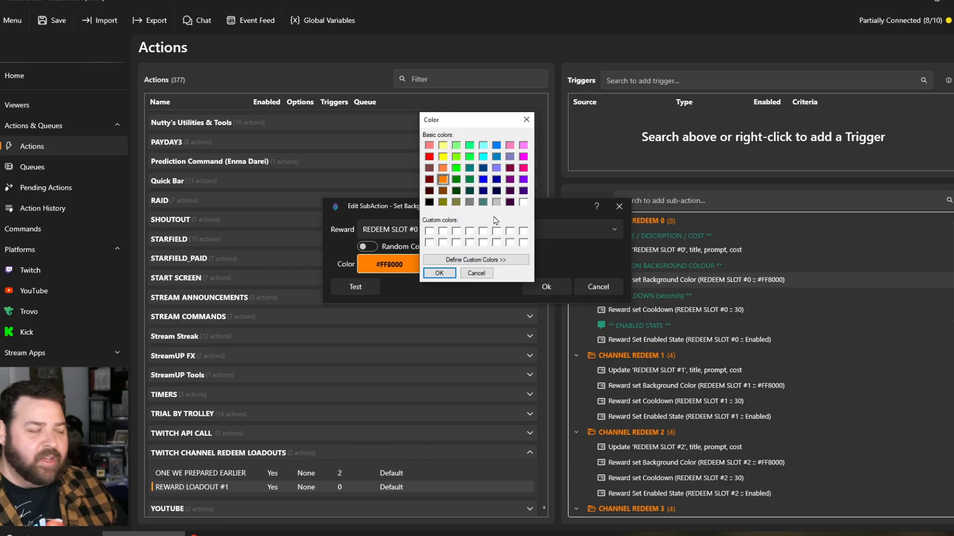
click(476, 273)
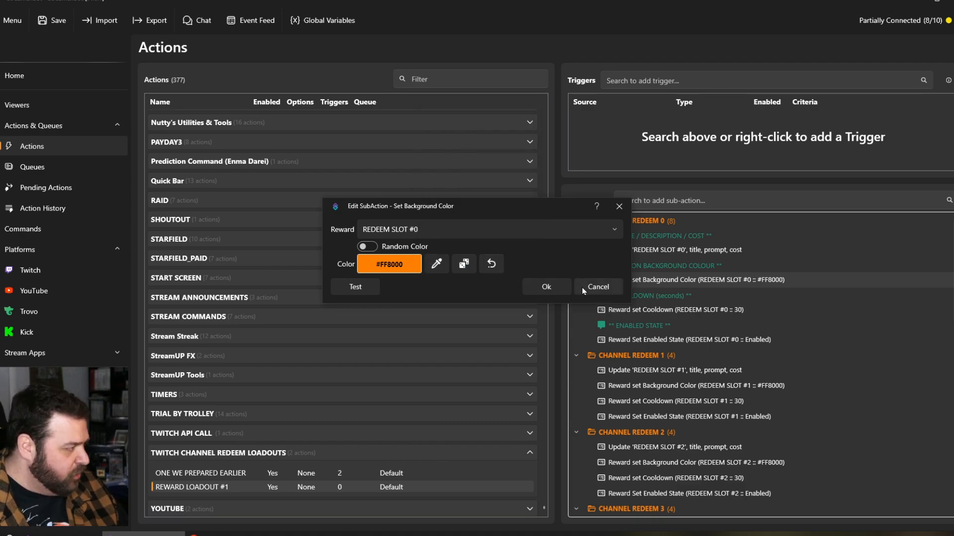
click(466, 269)
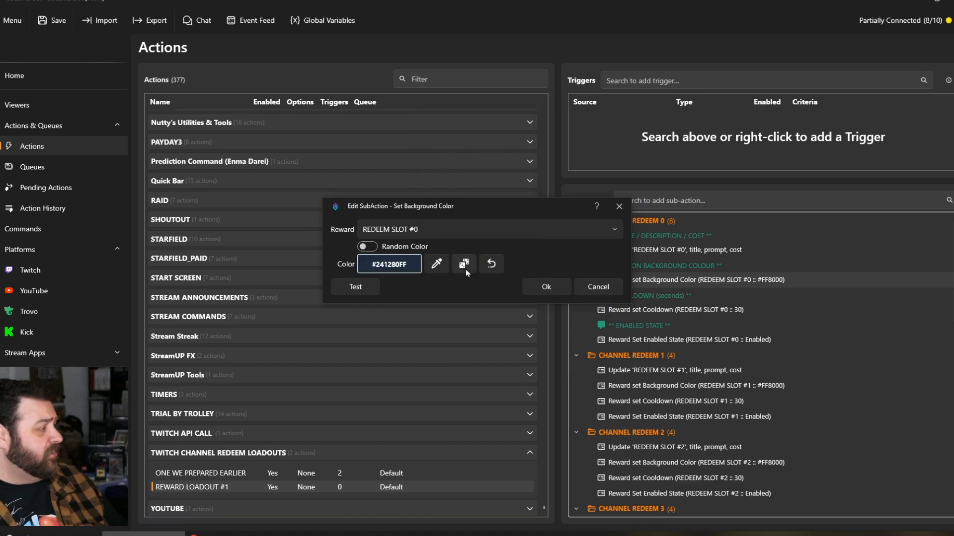
click(465, 269)
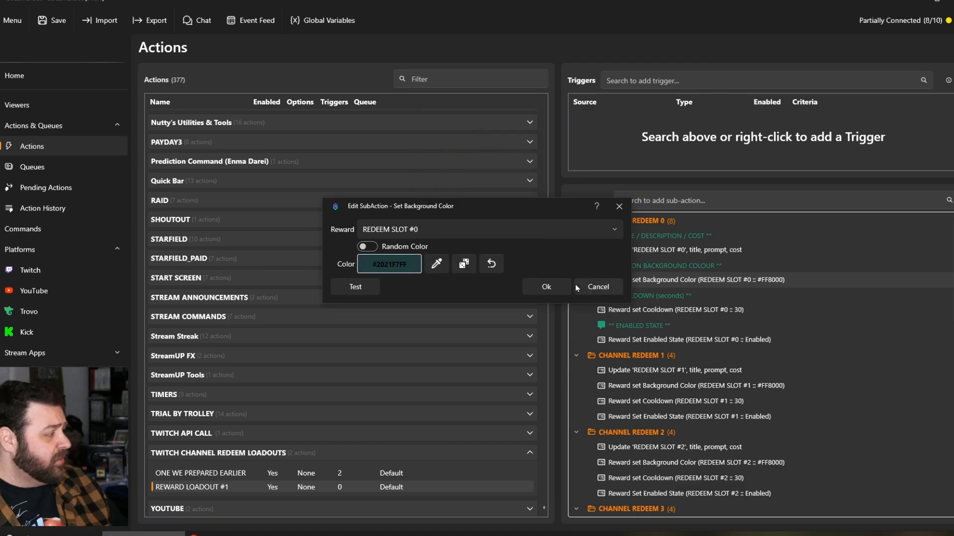
click(604, 287)
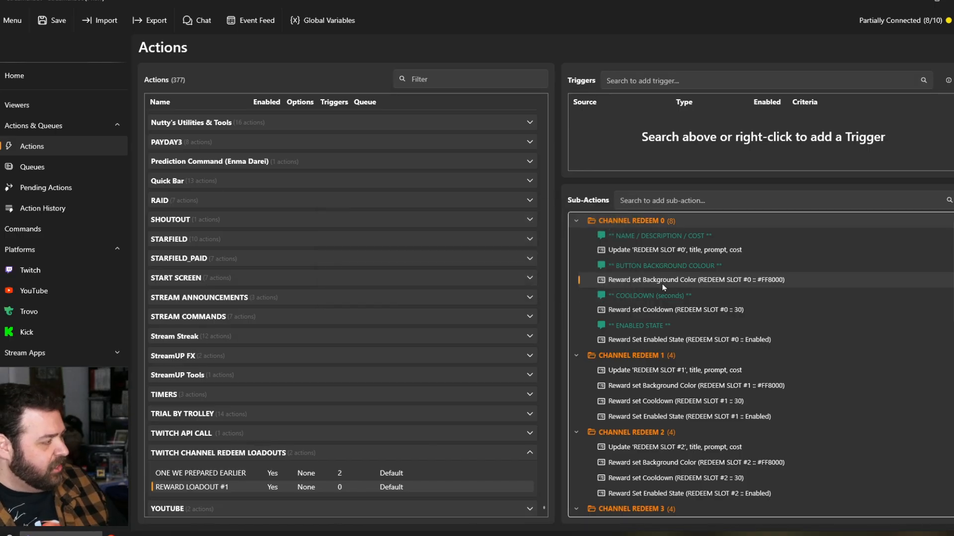
Inspect the cooldown and enabled state sub-actions of REDEEM SLOT #0, closing each without changes
click(676, 309)
double_click(673, 309)
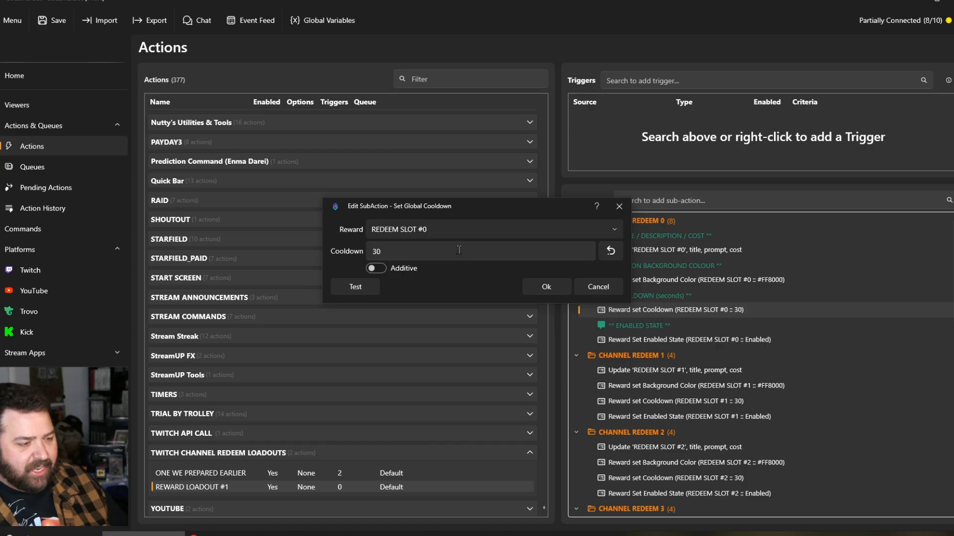
click(614, 286)
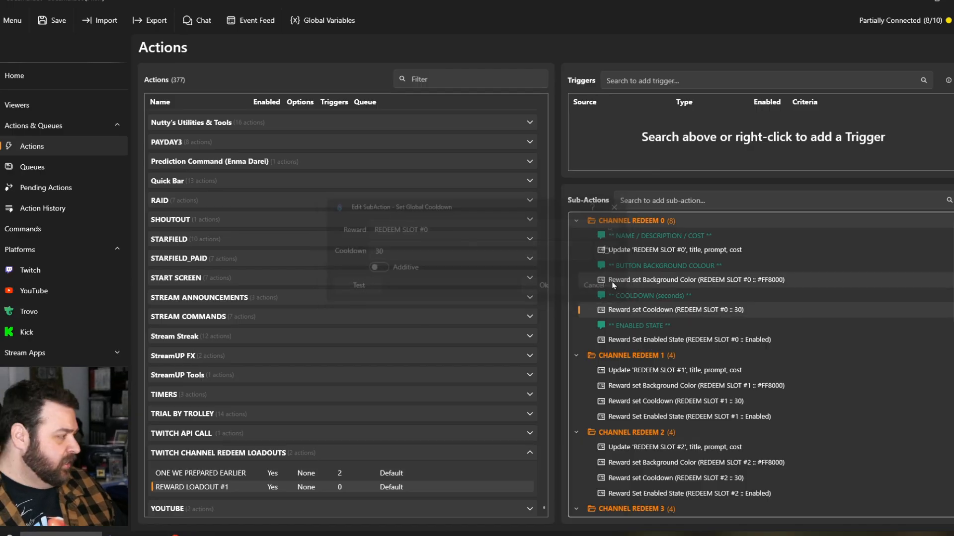
double_click(698, 338)
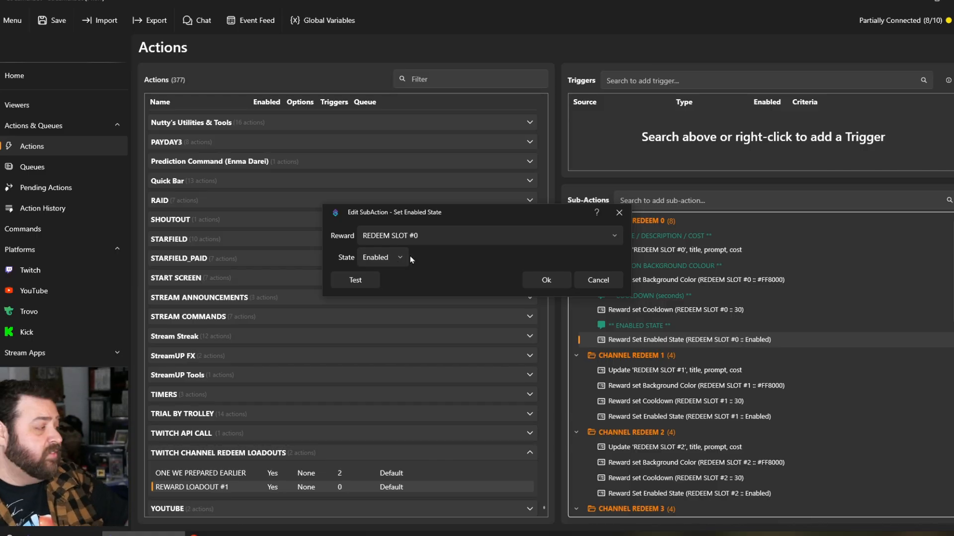
click(593, 286)
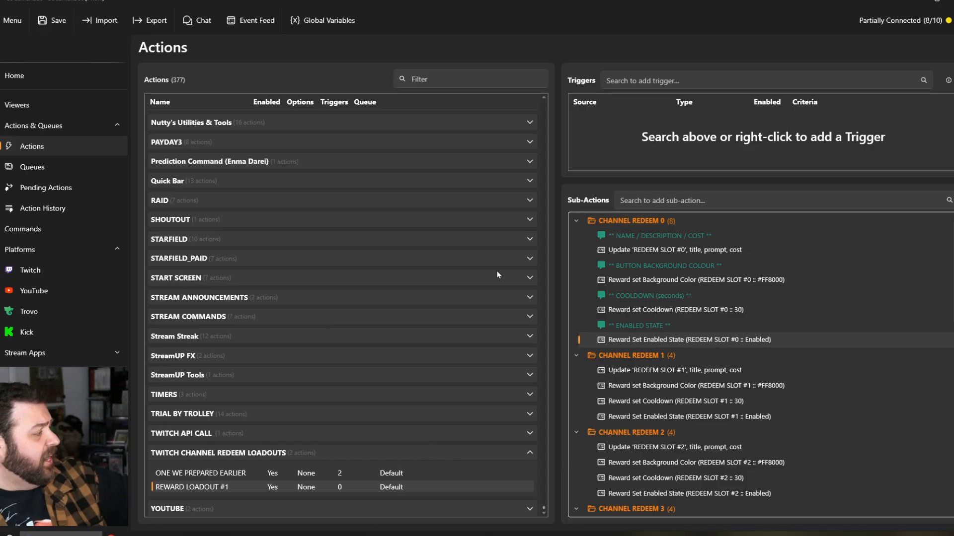
Open the ONE WE PREPARED EARLIER action and check its test trigger and HUNT COMMANDS command trigger
click(211, 474)
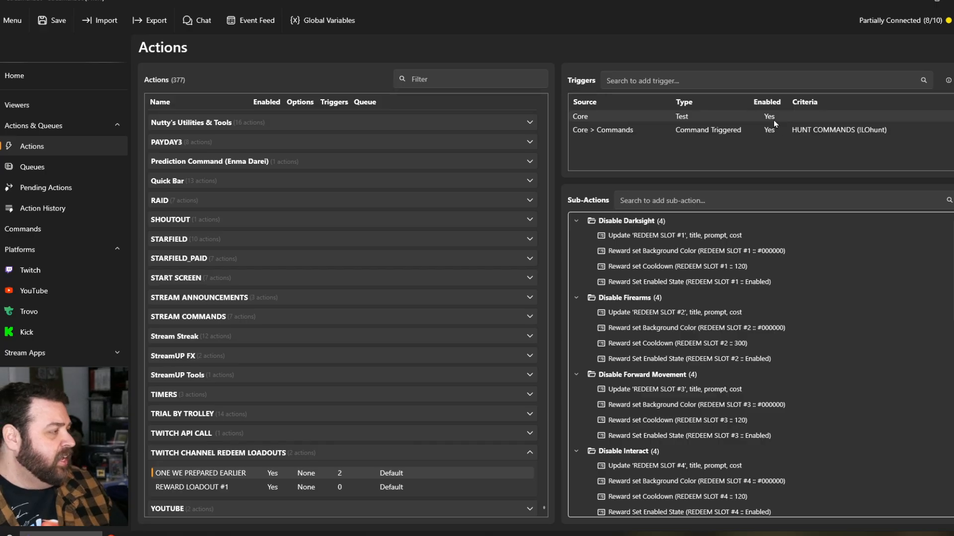
click(789, 131)
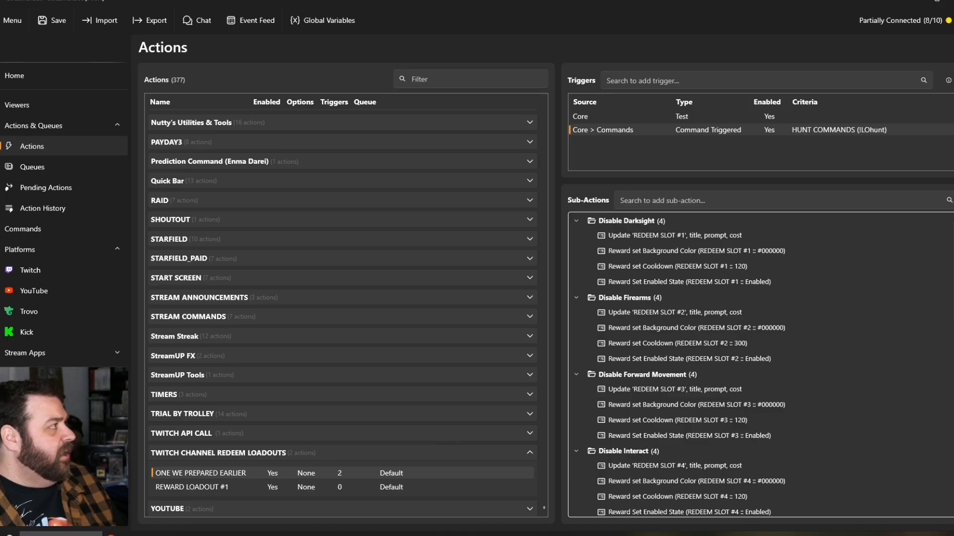
Switch to the Twitch Channel Points rewards page in the browser, examine the reward names and enabled states, and return to Streamer.bot
drag(460, 0, 472, 96)
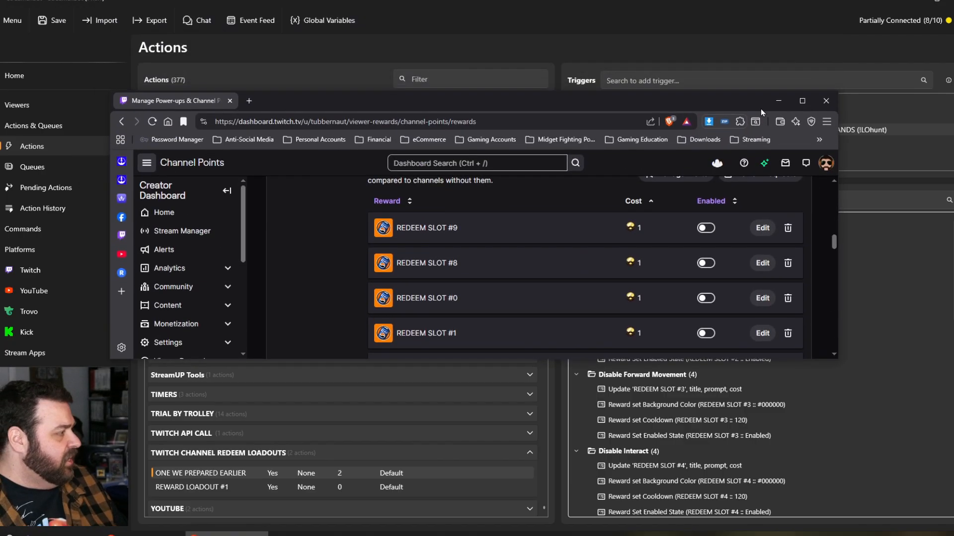
click(802, 101)
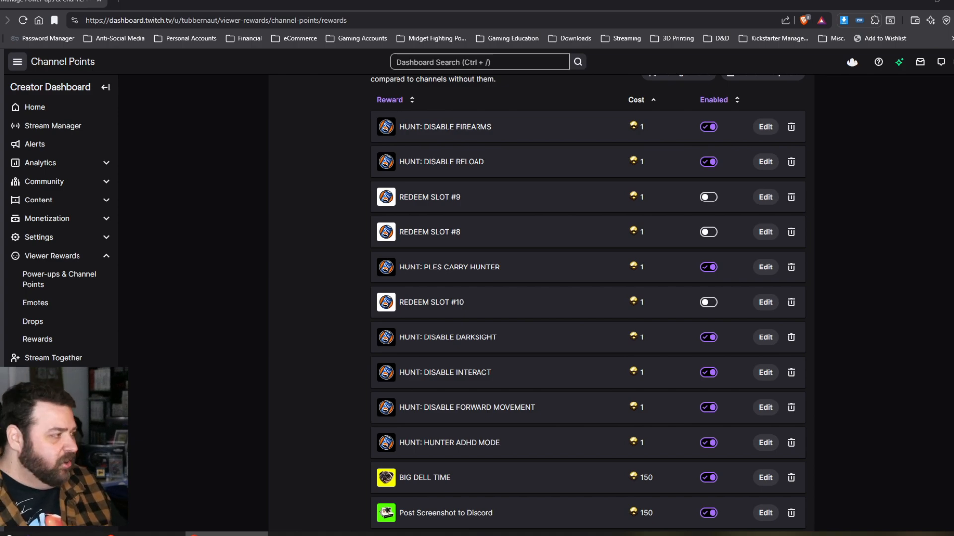
click(915, 3)
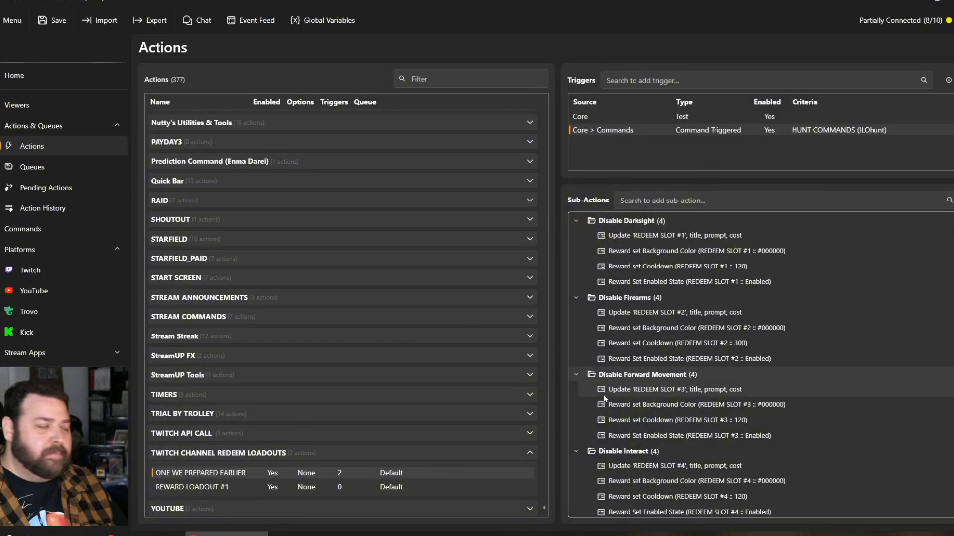
Review ONE WE PREPARED EARLIER's last sub-actions, and look at the Duplicate option for REWARD LOADOUT #1 without applying it
scroll(875, 384, down, 10)
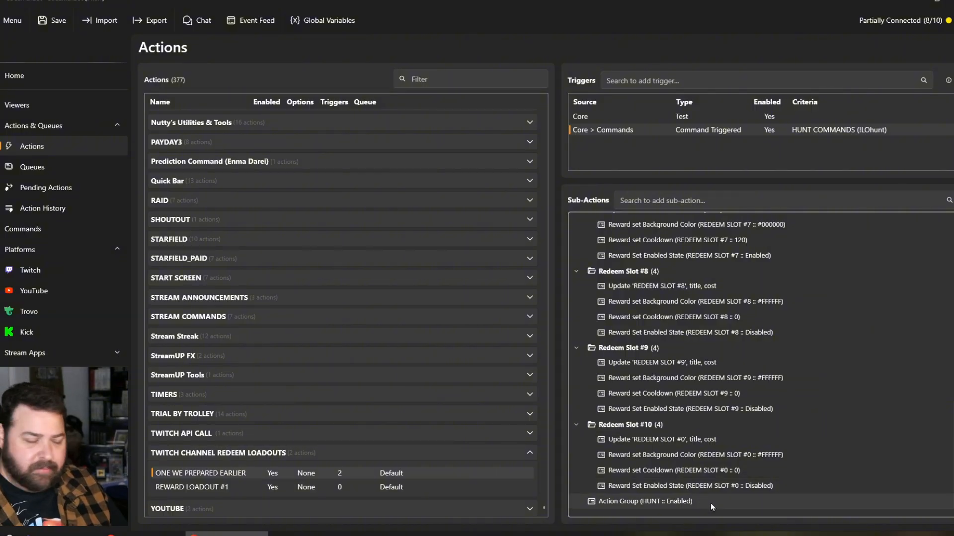
click(202, 487)
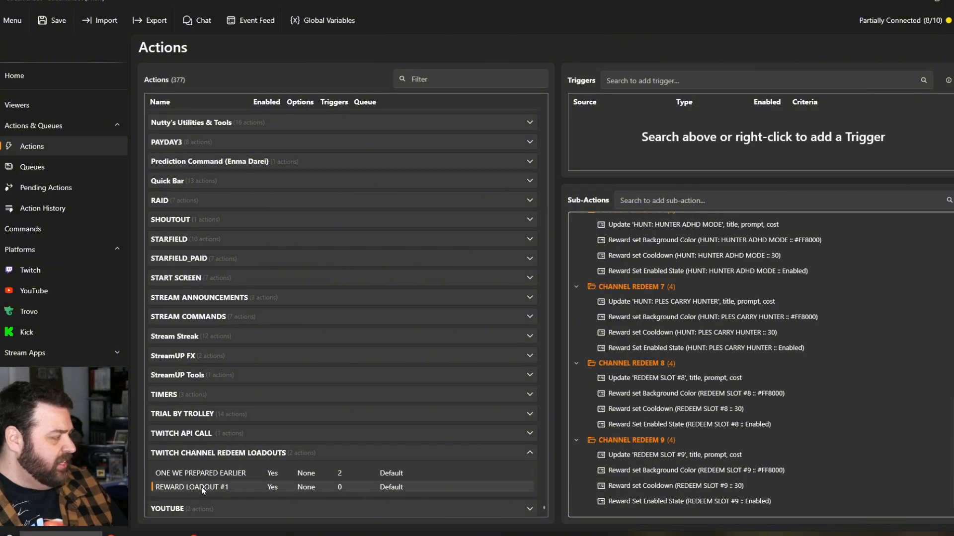
right_click(202, 487)
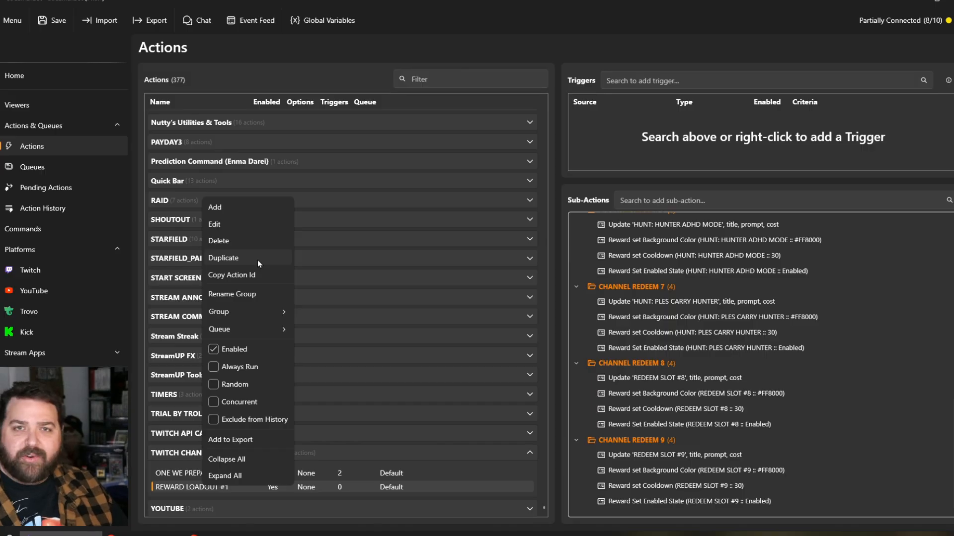
click(391, 474)
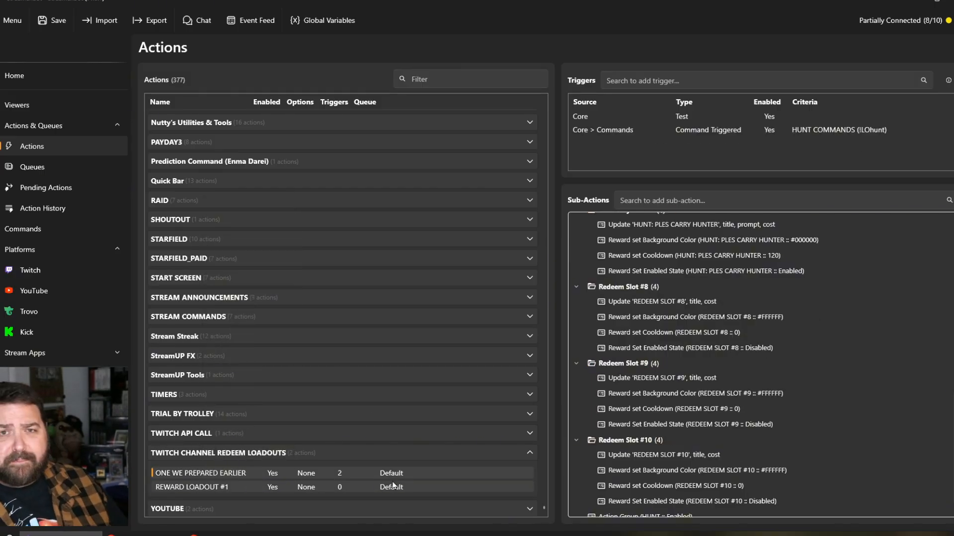